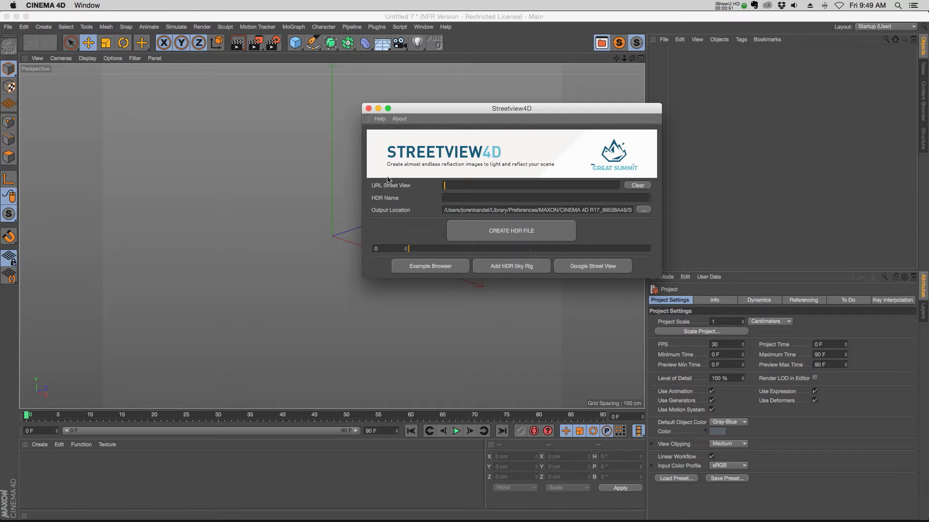
- Show the Streetview4D examples gallery of panoramic locations
click(429, 266)
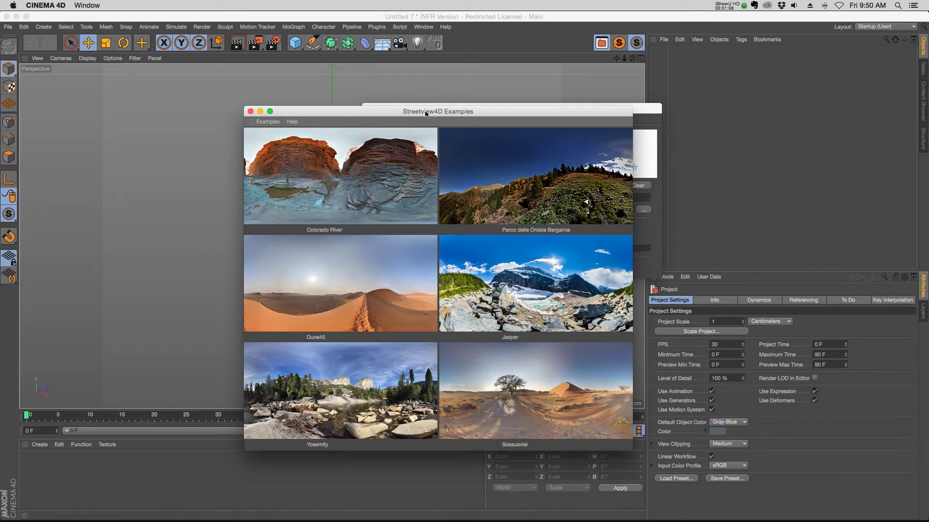
drag(426, 114, 462, 78)
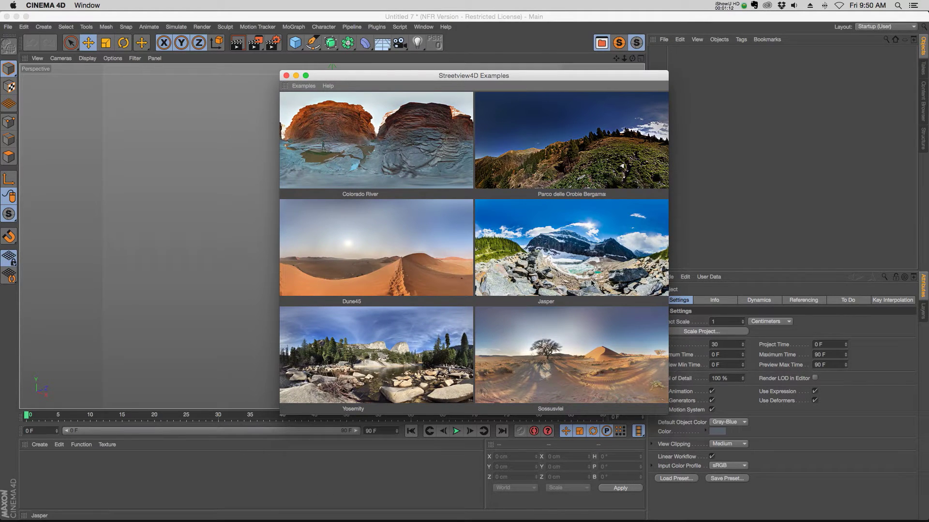
click(302, 88)
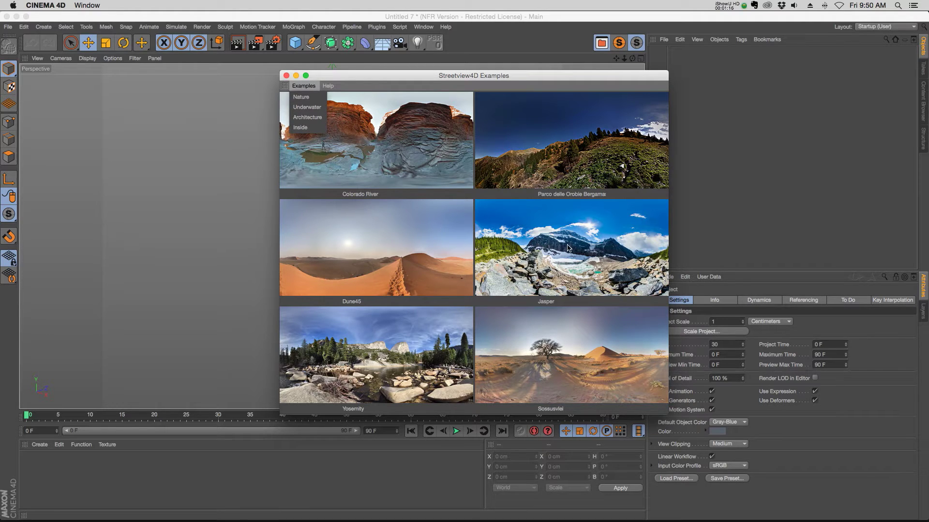
click(306, 107)
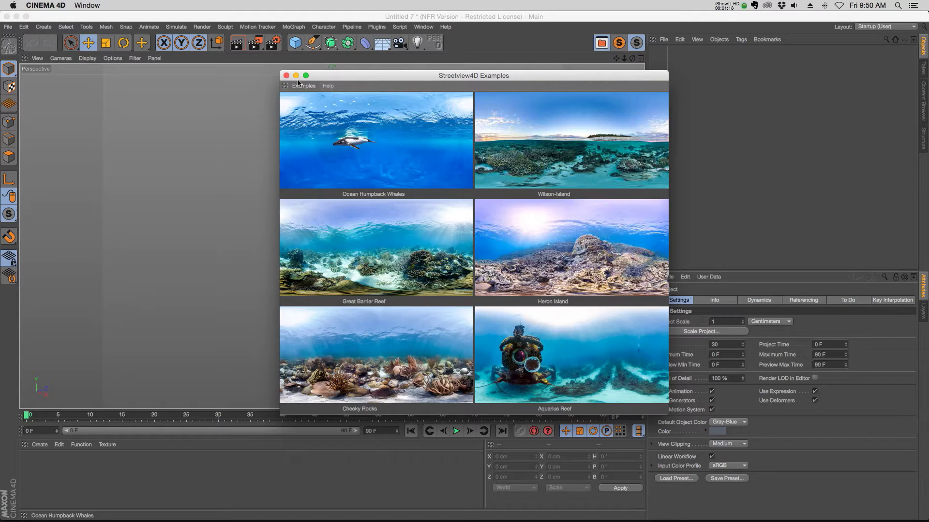
click(303, 87)
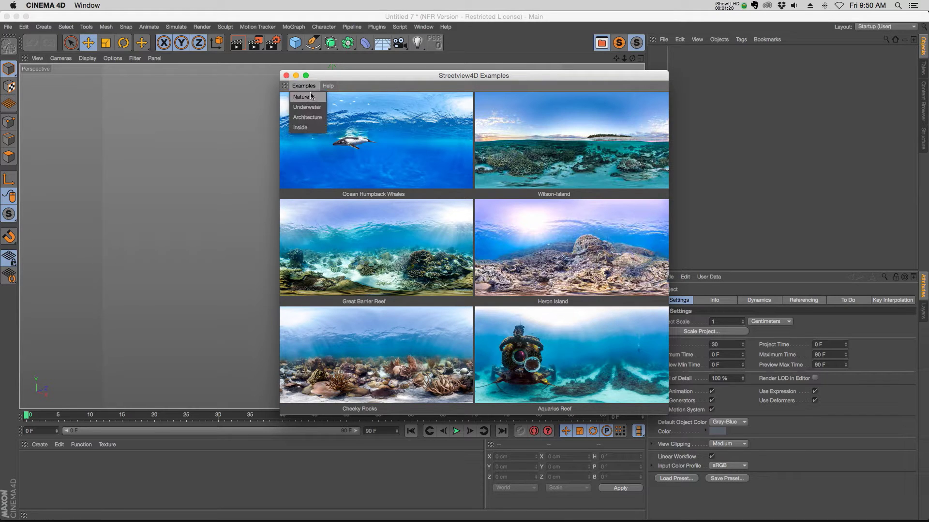
click(301, 127)
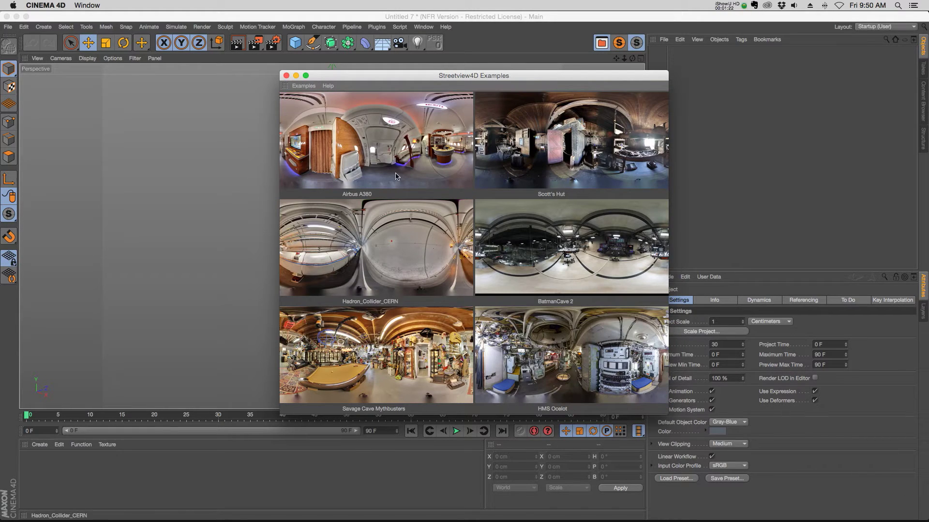
click(302, 87)
click(312, 117)
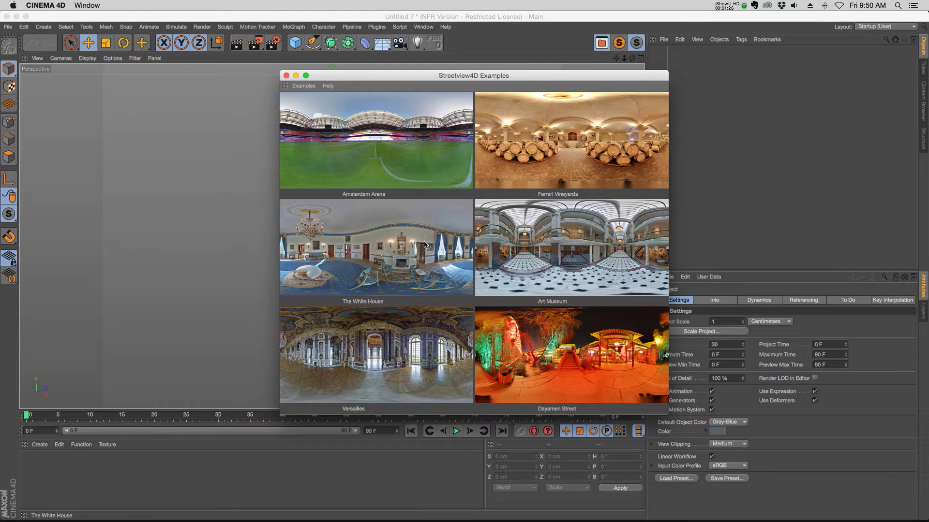
click(286, 76)
drag(509, 109, 487, 101)
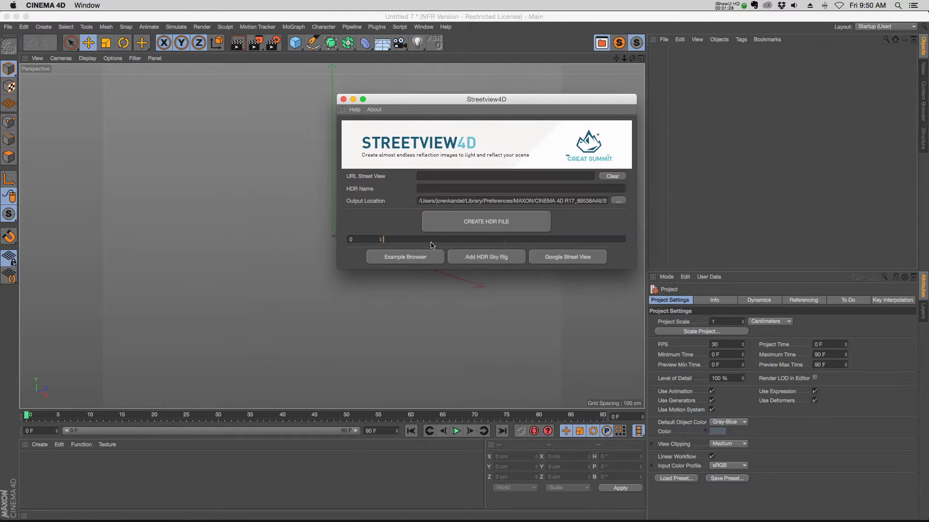
- Find Grand Canyon National Park in Google Street View and enter Street View near Phantom Ranch
click(584, 260)
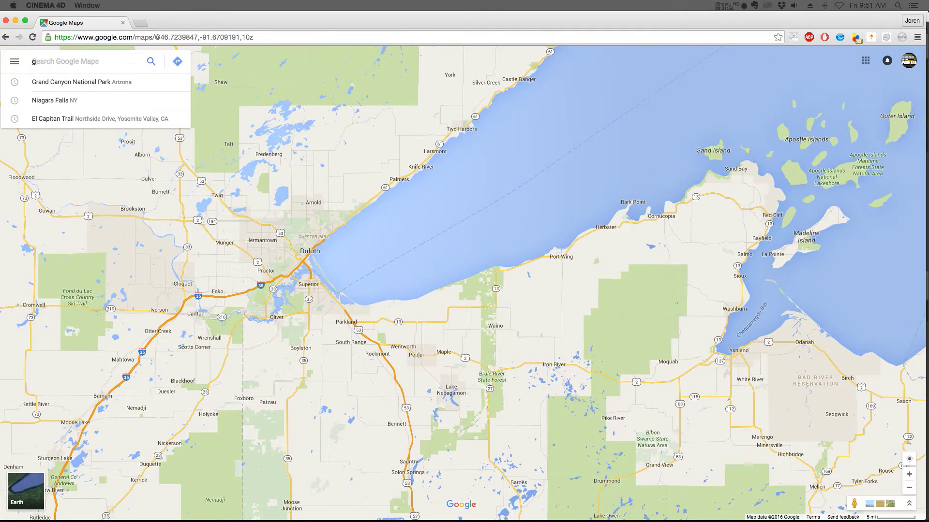
text(gran)
click(113, 84)
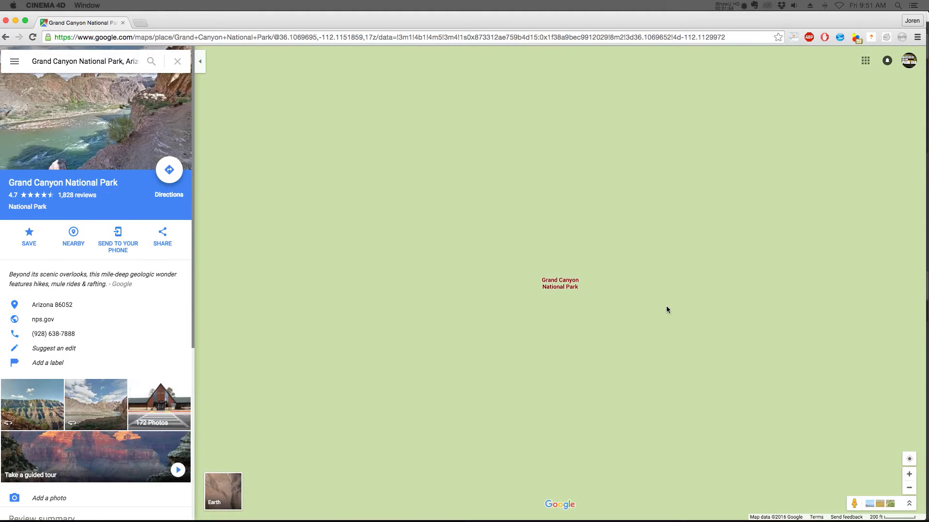
drag(638, 332, 537, 262)
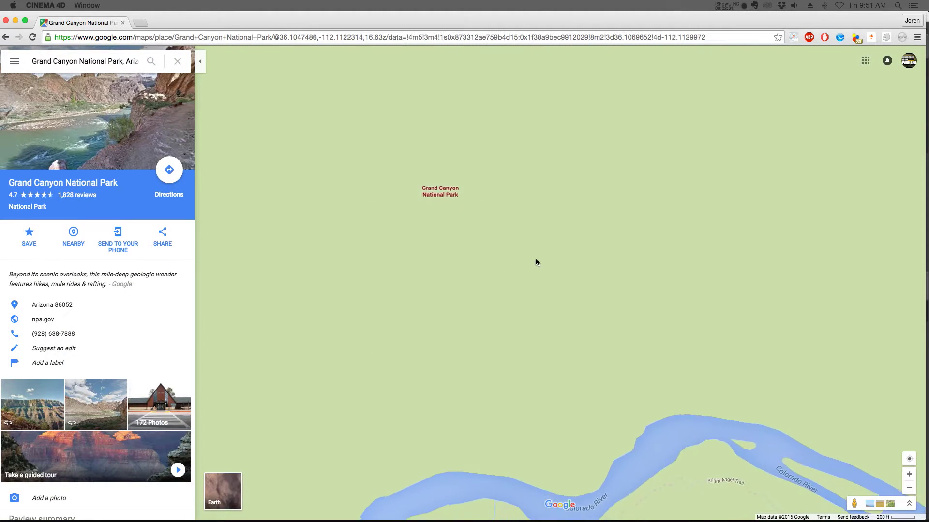
scroll(537, 262, down, 2)
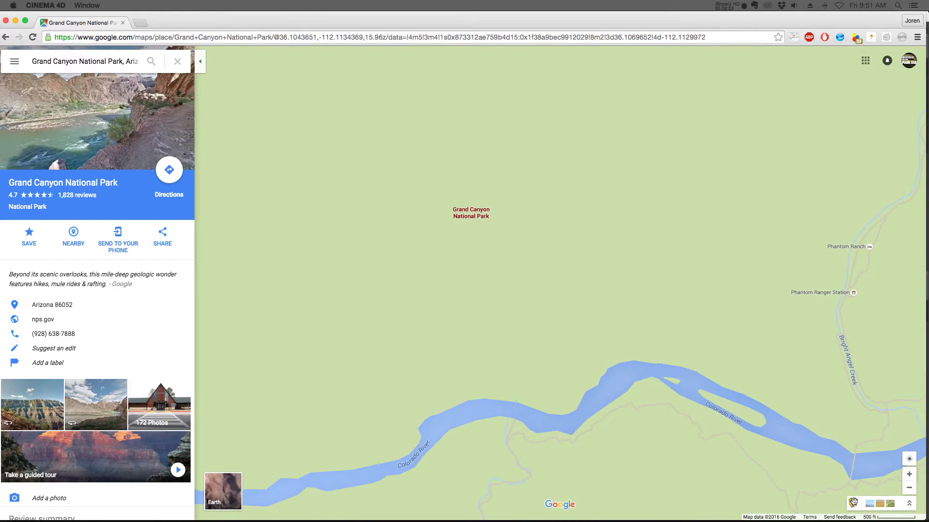
drag(853, 503, 874, 227)
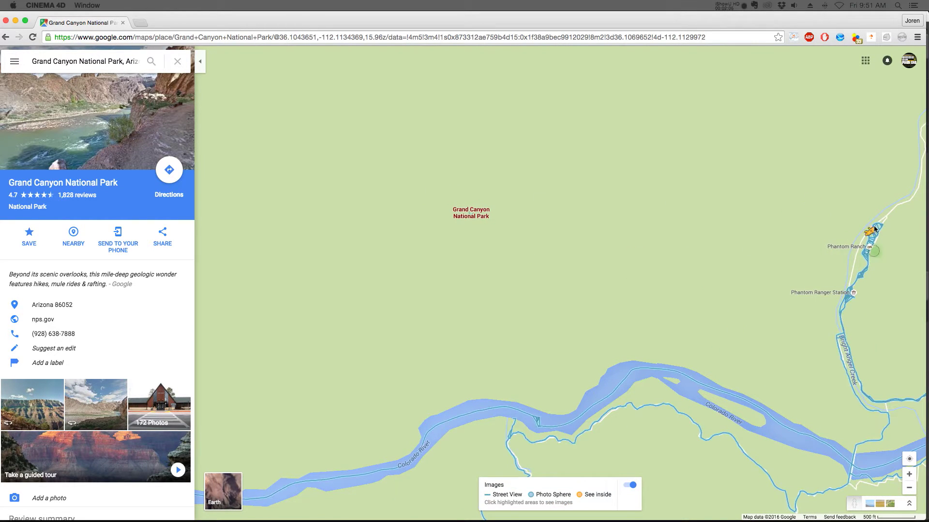
drag(874, 228, 863, 254)
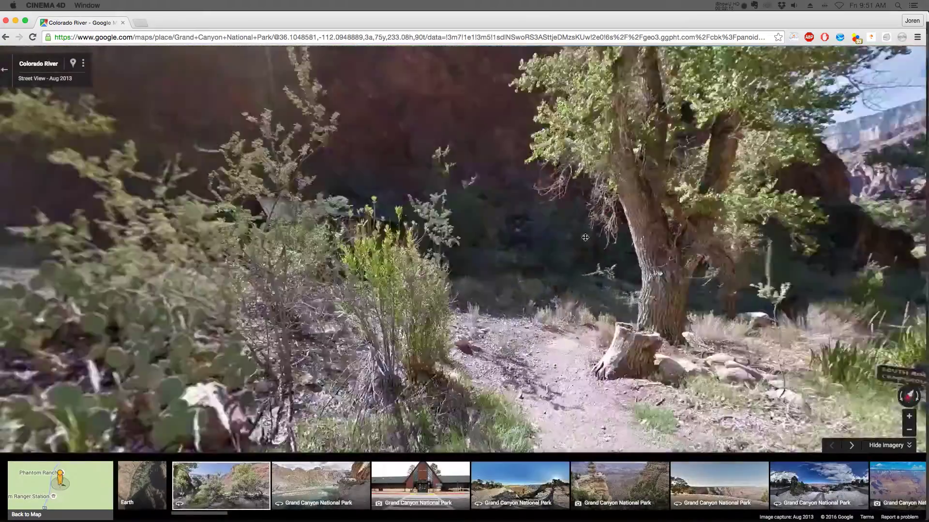
- Face the panorama toward the red canyon cliffs, copy its URL, and return to Cinema 4D
drag(584, 237, 201, 265)
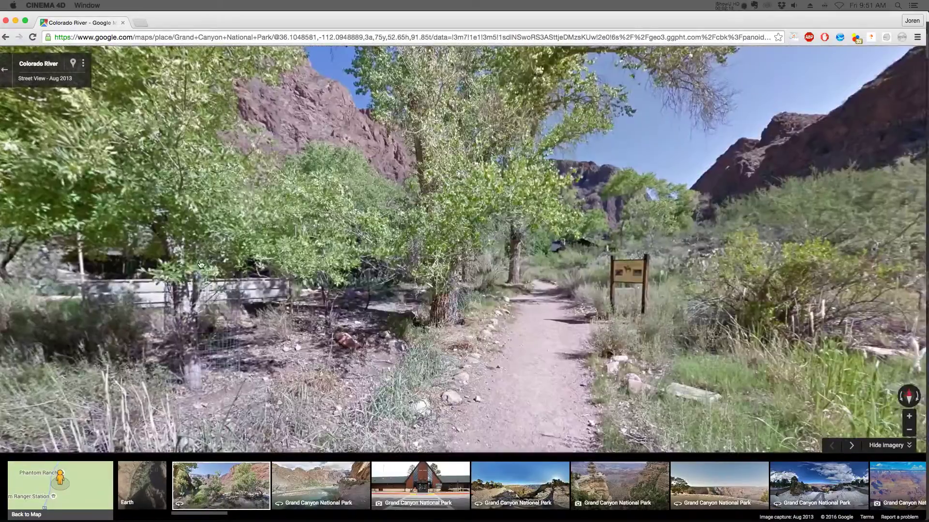
drag(201, 265, 541, 276)
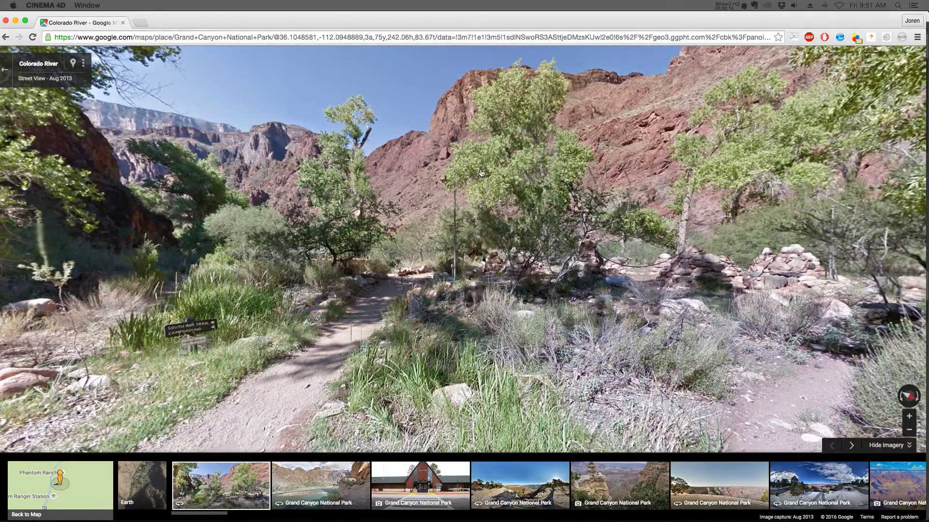
click(280, 37)
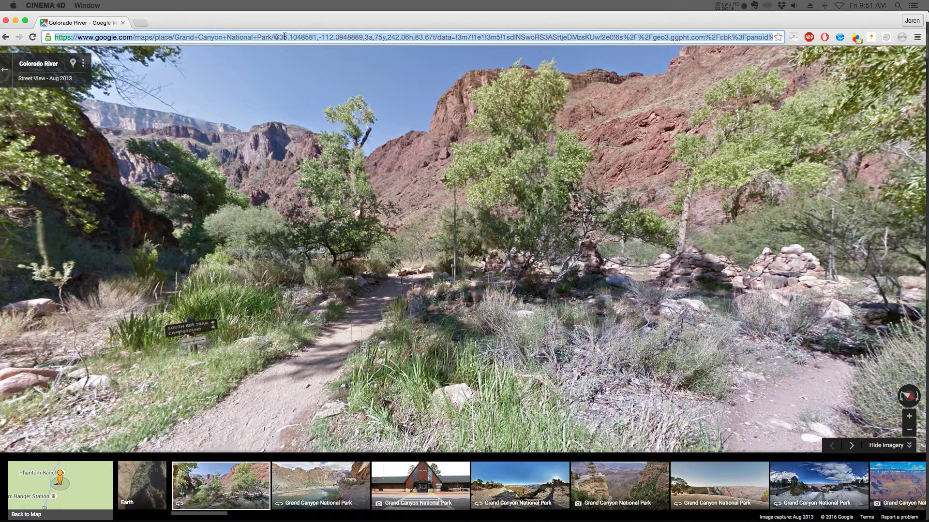
mouse_move(464, 519)
click(251, 501)
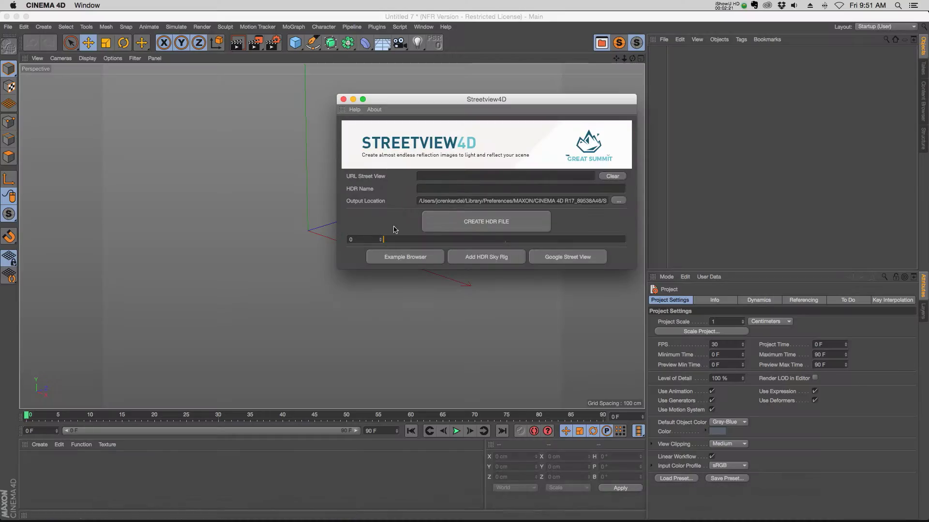
- Paste the Street View link, output to Desktop, and create GrandCanyon.hdr without reloading
click(437, 176)
key(super+v)
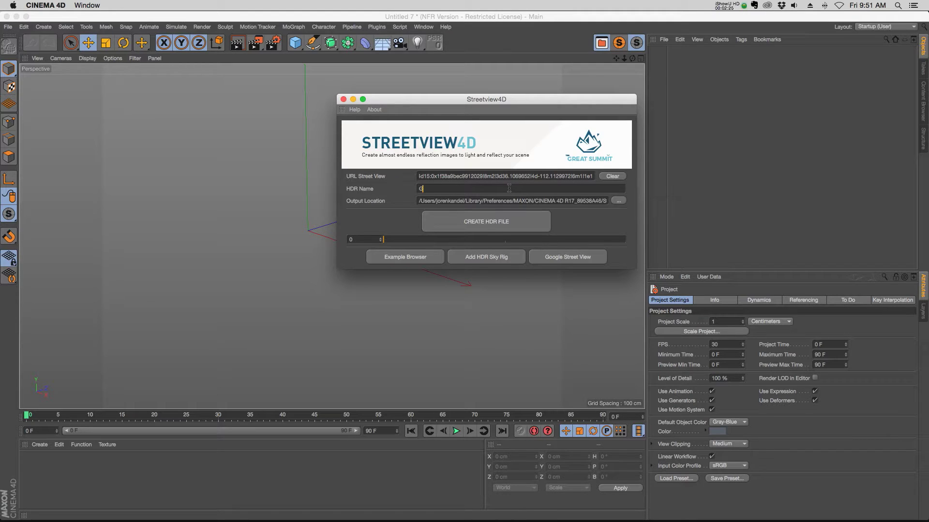
text(randCanyon)
click(618, 200)
click(324, 67)
click(617, 492)
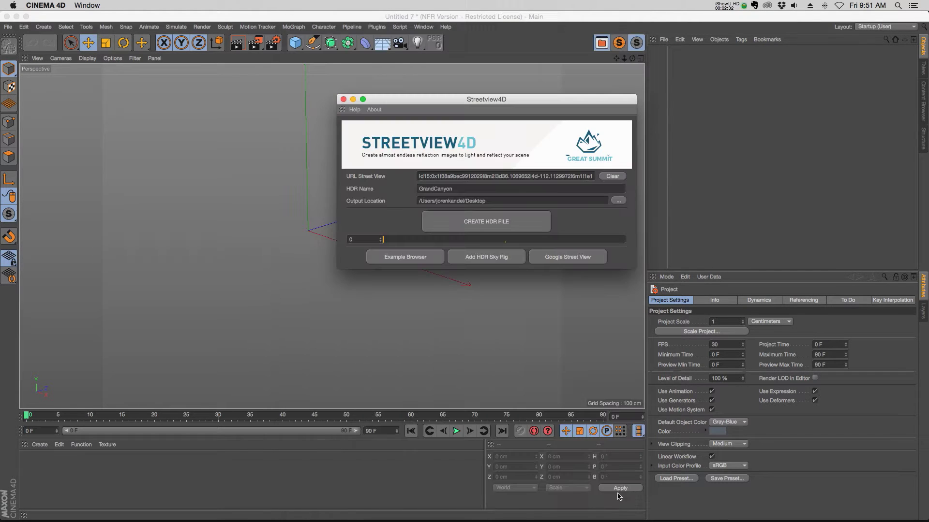
click(494, 229)
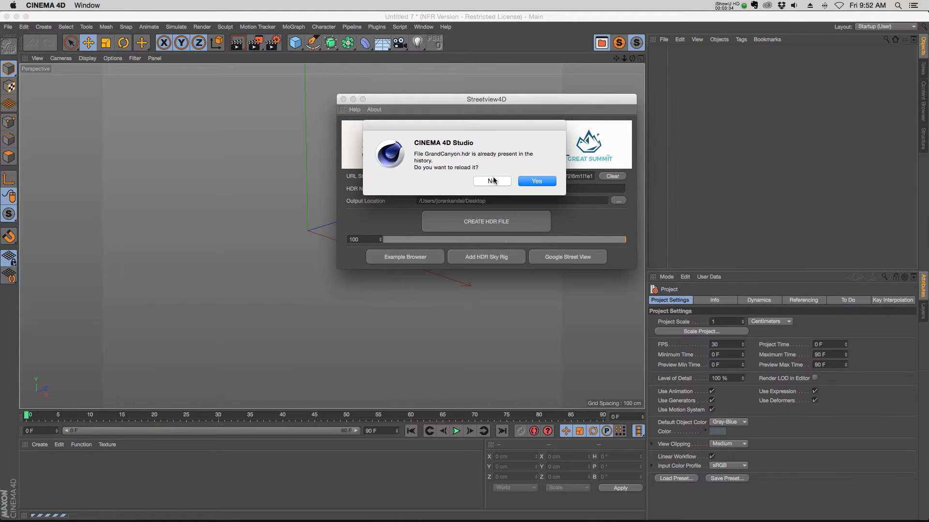
click(496, 181)
scroll(487, 182, up, 1)
- Preview GrandCanyon.hdr in the Picture Viewer, close it, and move the Streetview4D dialog higher
click(537, 181)
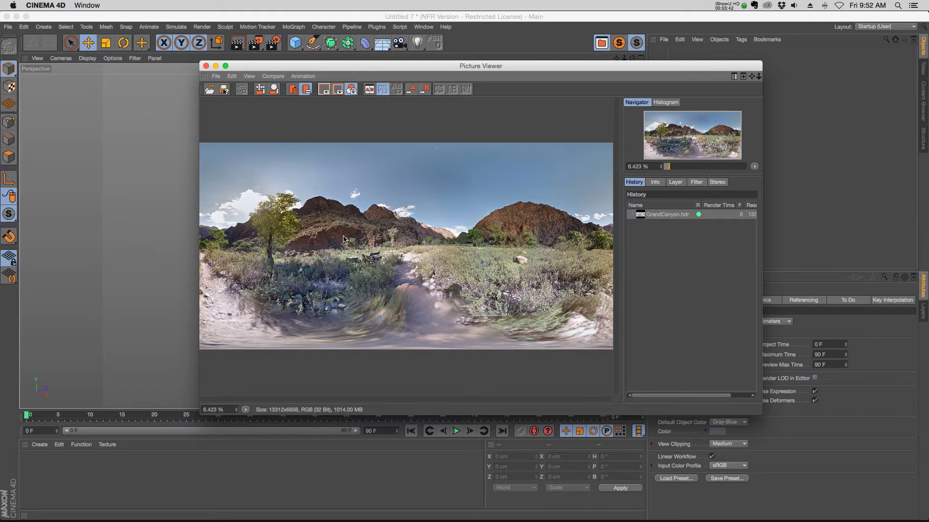
click(206, 66)
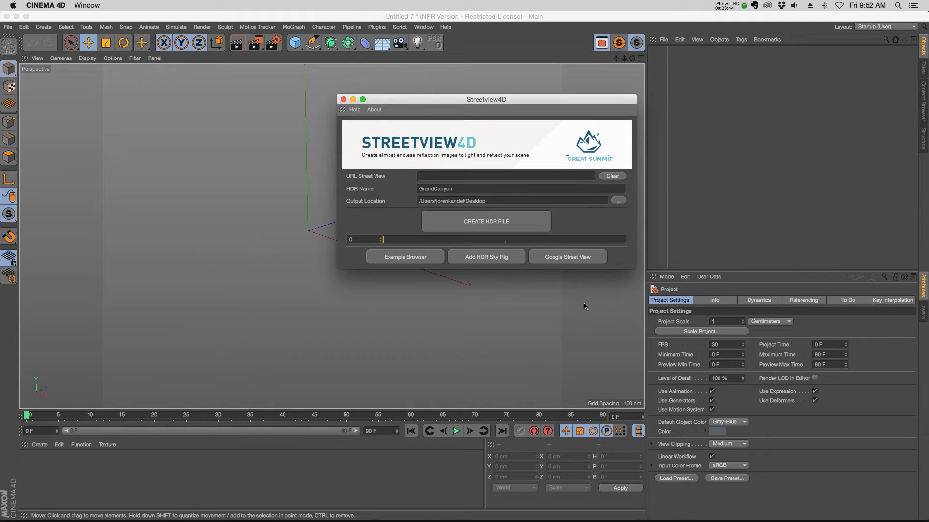
drag(501, 98, 489, 64)
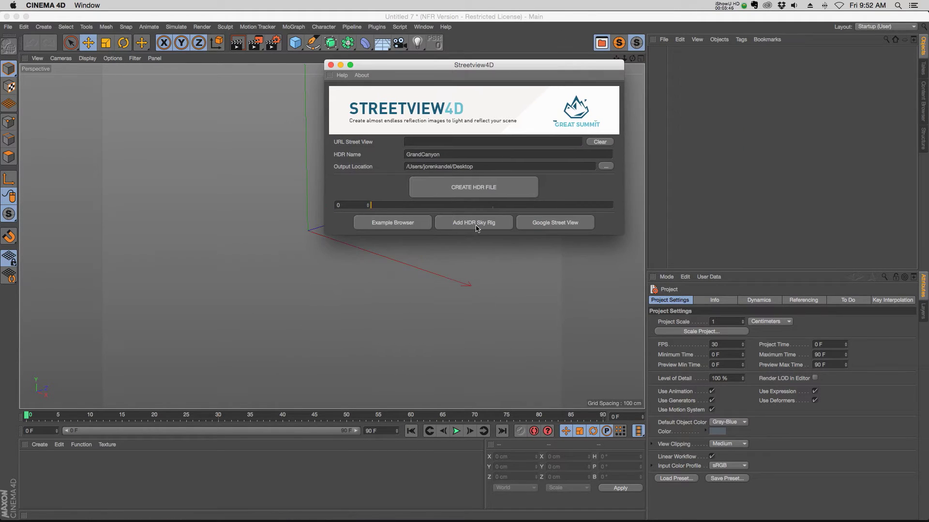
- Add an HDR Sky Rig and load GrandCanyon.hdr from the Desktop as its HDR file
click(481, 225)
click(331, 66)
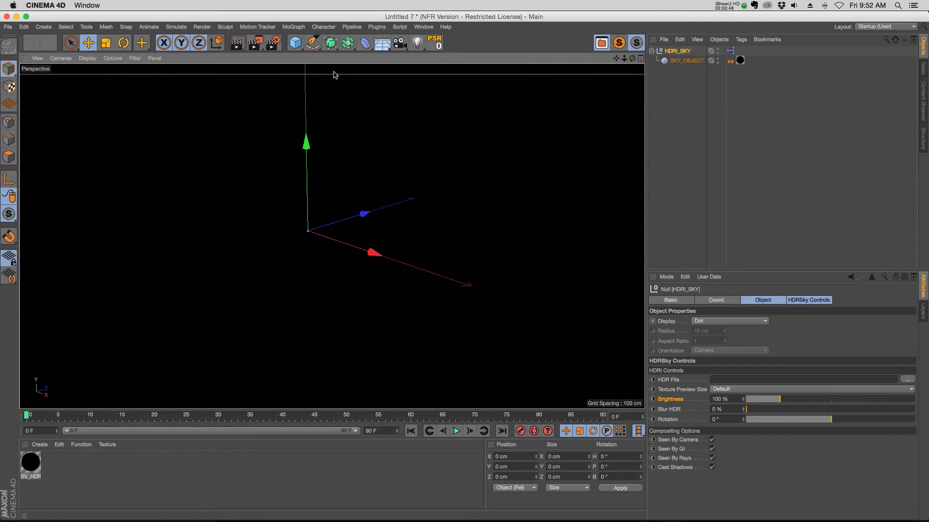
click(907, 379)
click(327, 67)
double_click(447, 65)
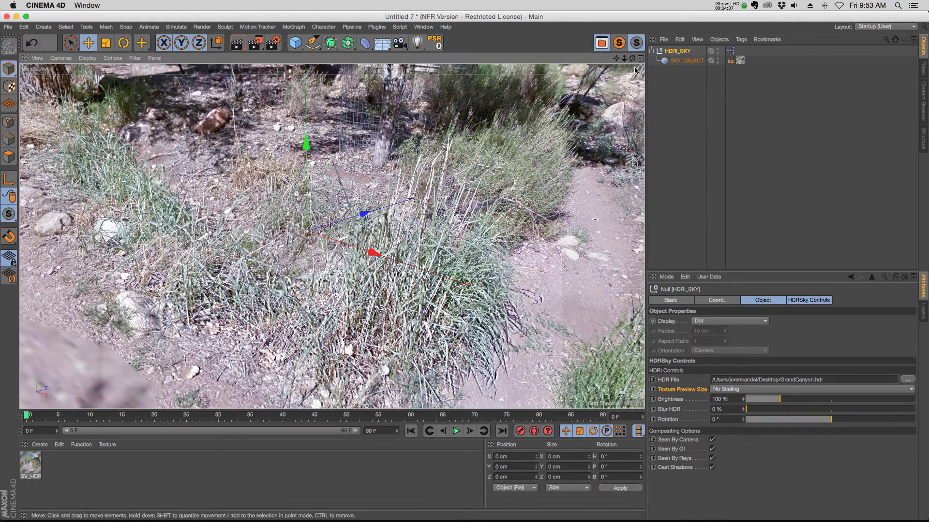
mouse_move(633, 84)
alt+mouse_down()
mouse_move(403, 206)
mouse_move(587, 200)
alt+mouse_up()
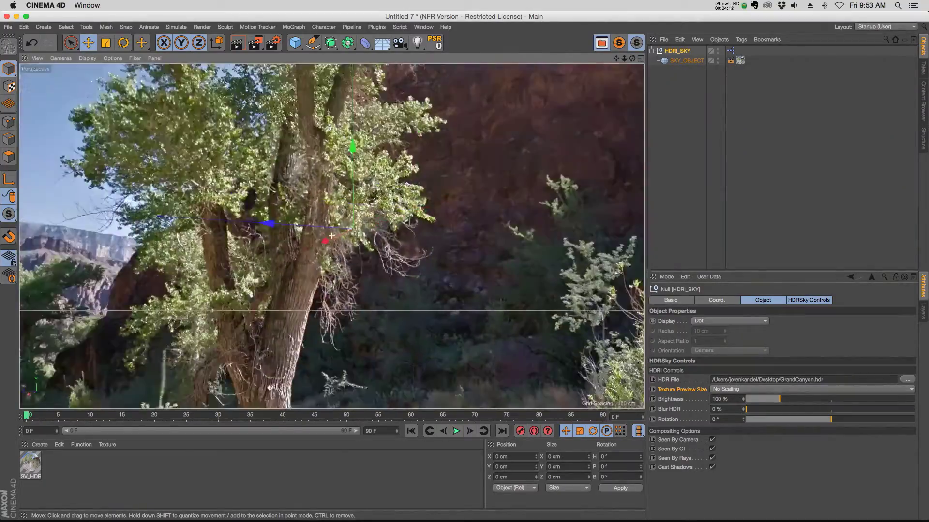
mouse_move(586, 201)
alt+mouse_down()
mouse_move(636, 132)
mouse_move(451, 181)
alt+mouse_up()
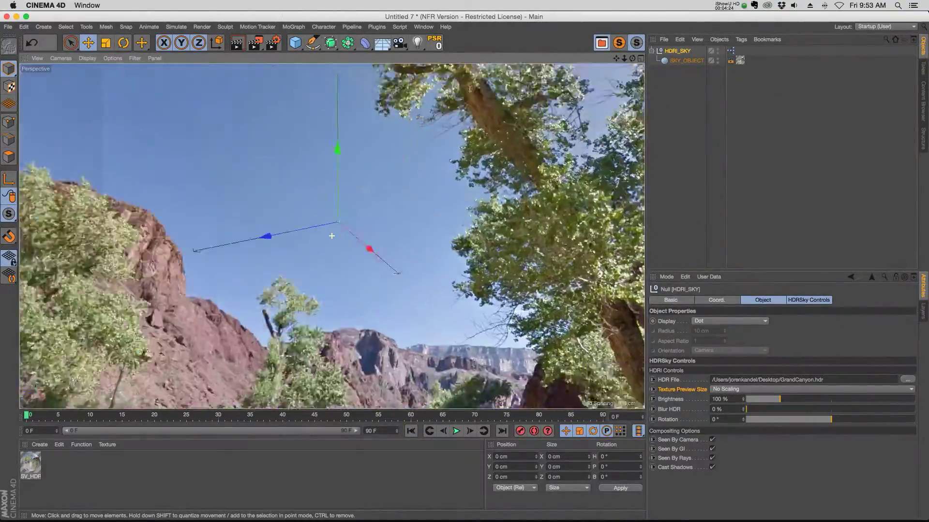
mouse_move(332, 236)
alt+mouse_down()
mouse_move(229, 255)
mouse_move(400, 223)
alt+mouse_up()
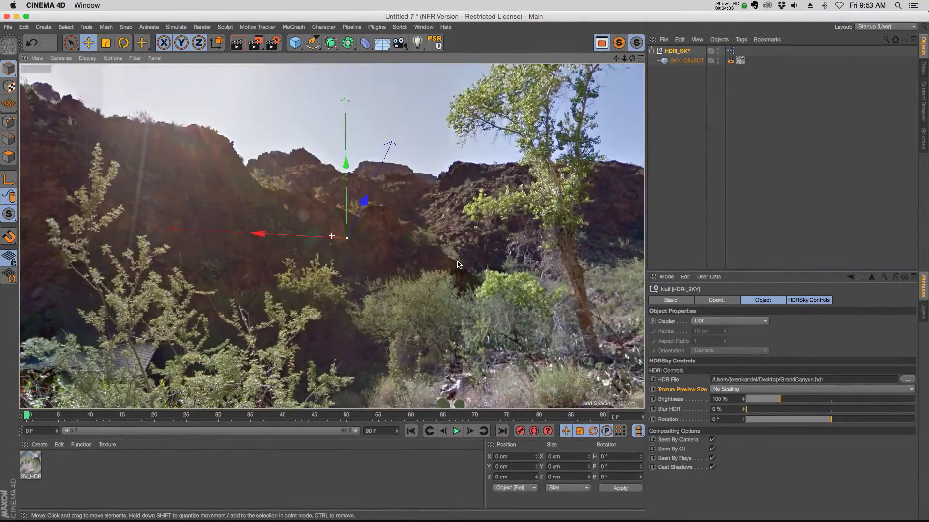
mouse_move(400, 223)
alt+mouse_down()
mouse_move(492, 250)
mouse_move(625, 266)
alt+mouse_up()
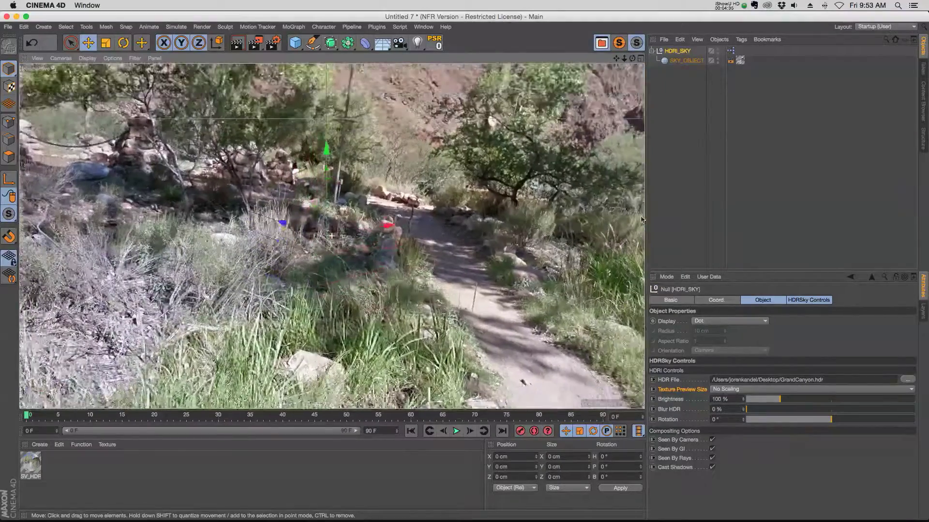
alt+drag(626, 266, 641, 222)
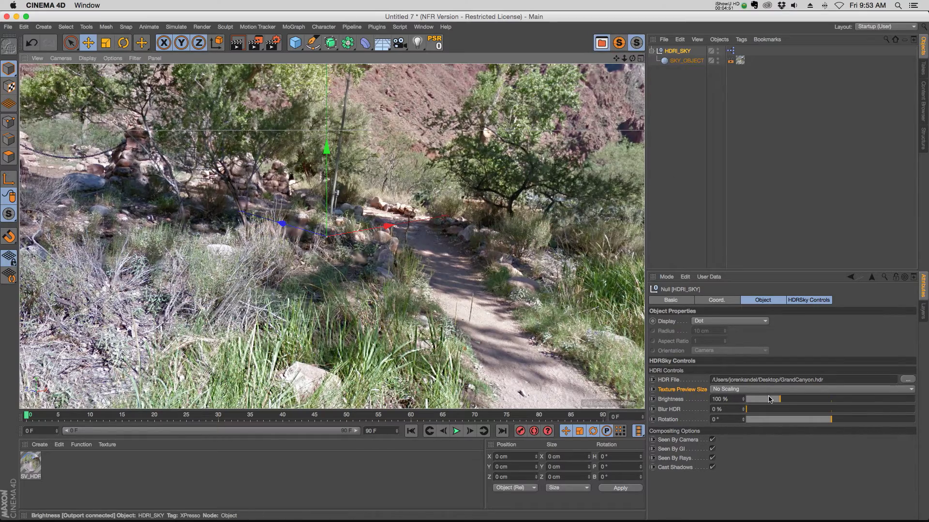
- Set sky Brightness to 106%, keep Blur HDR at 0%, and set Rotation to -166°
drag(769, 399, 782, 399)
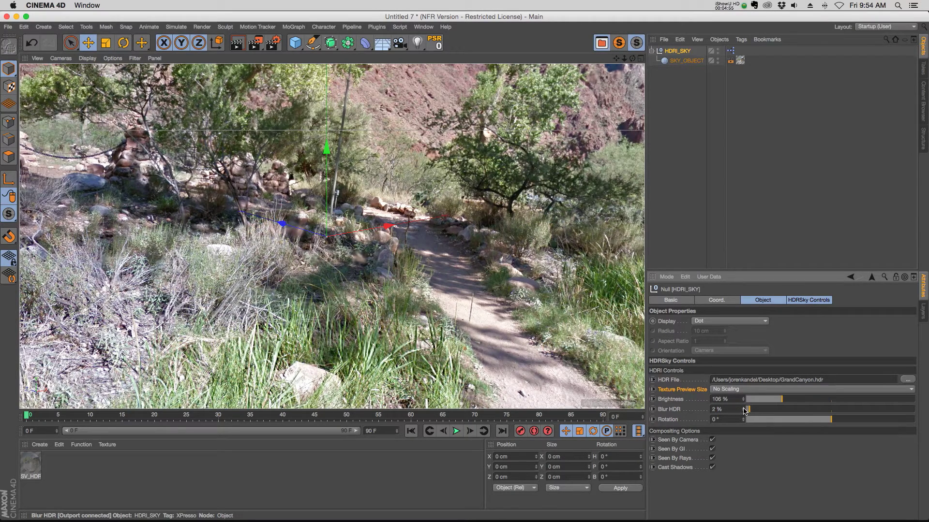
drag(744, 409, 745, 412)
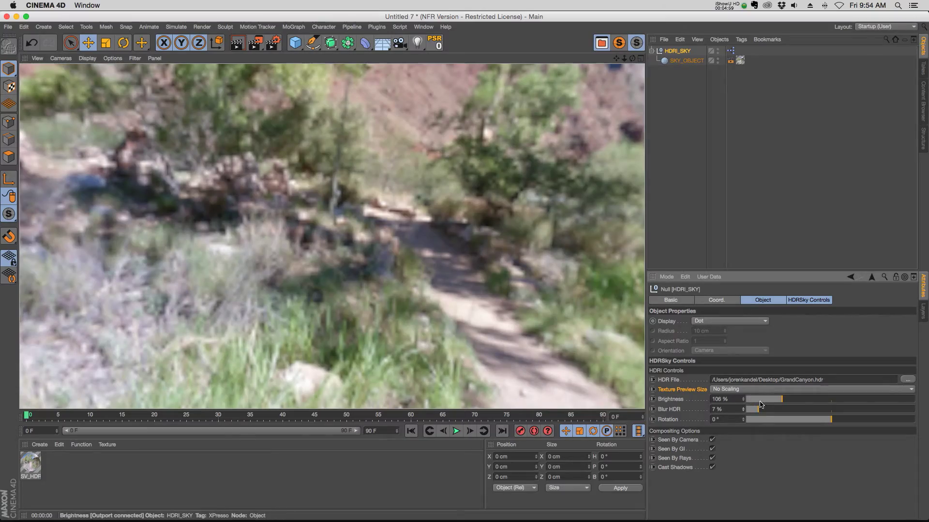
drag(755, 409, 744, 409)
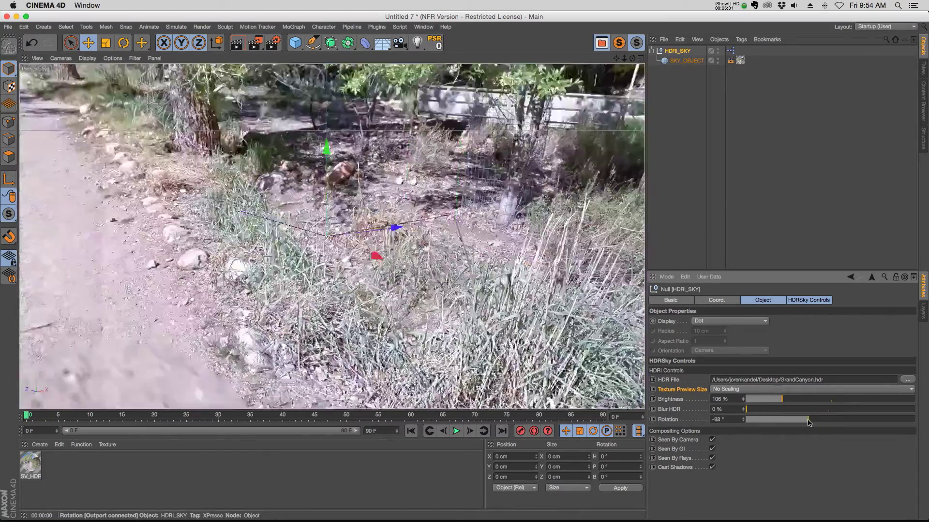
drag(825, 423, 802, 421)
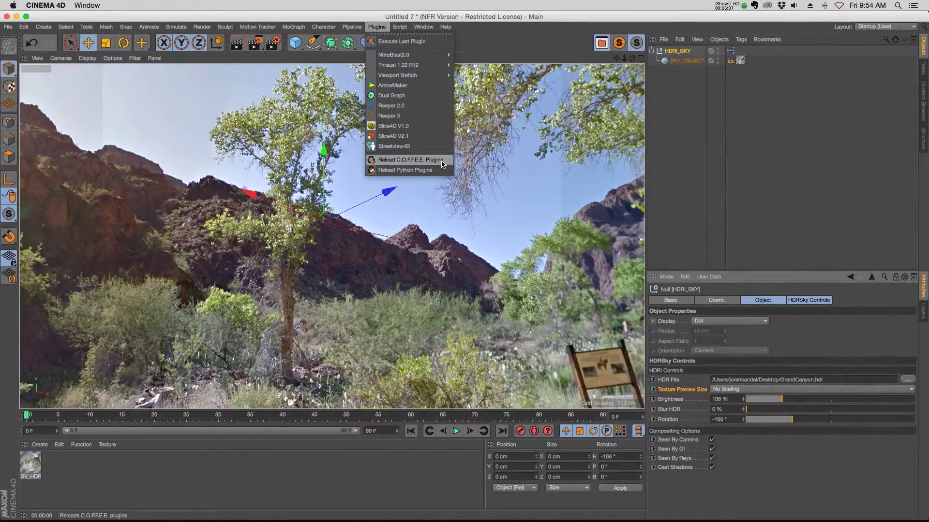
- Reopen the Streetview4D dialog from the Plugins menu over the canyon-lit scene
click(411, 148)
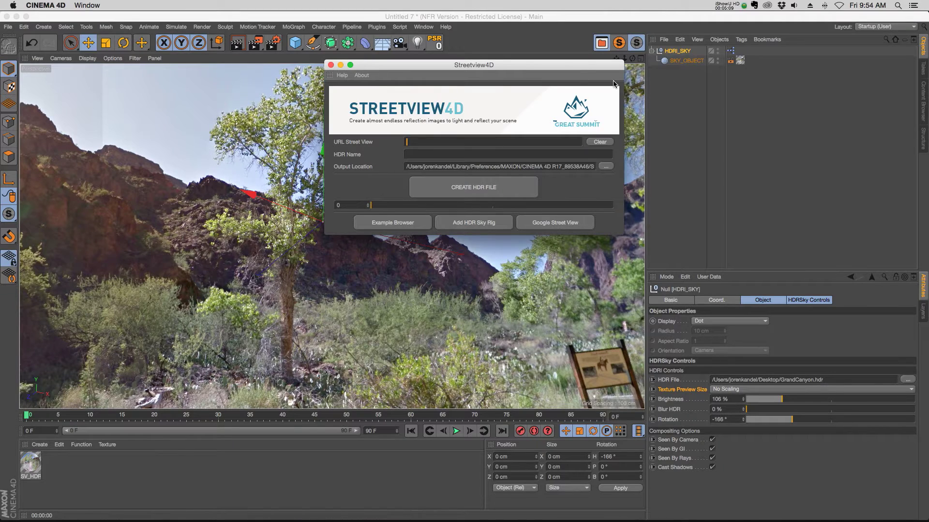